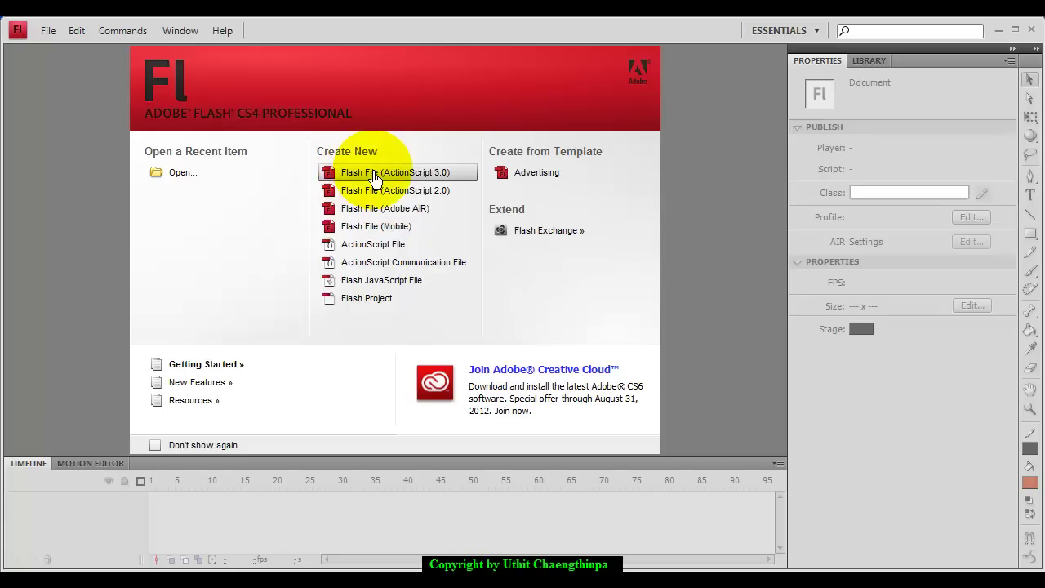
Step: Create a new Flash file using ActionScript 3.0
{"action": "left_click", "coordinate": [376, 175]}
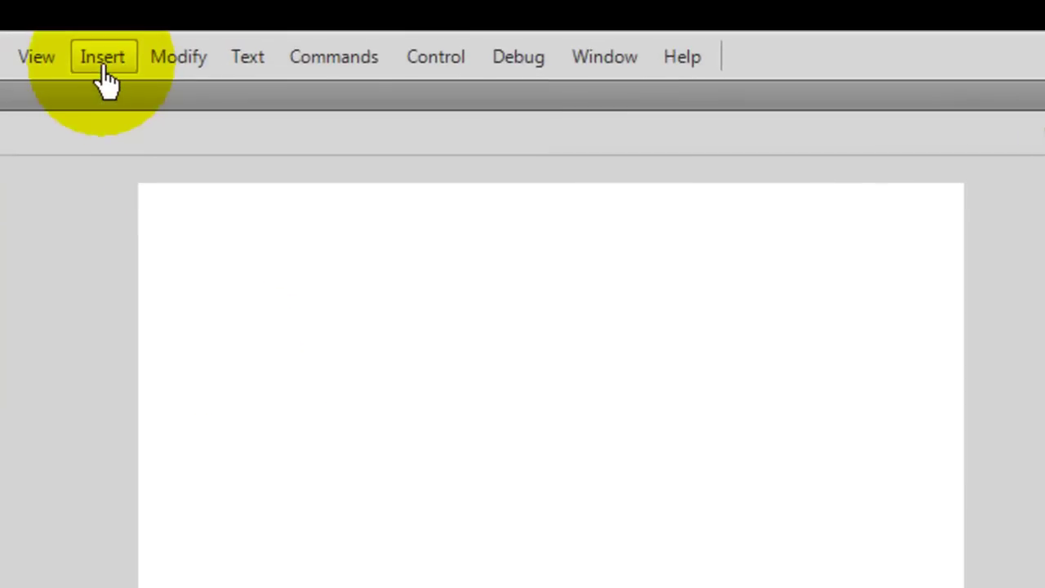
{"action": "left_click", "coordinate": [104, 70]}
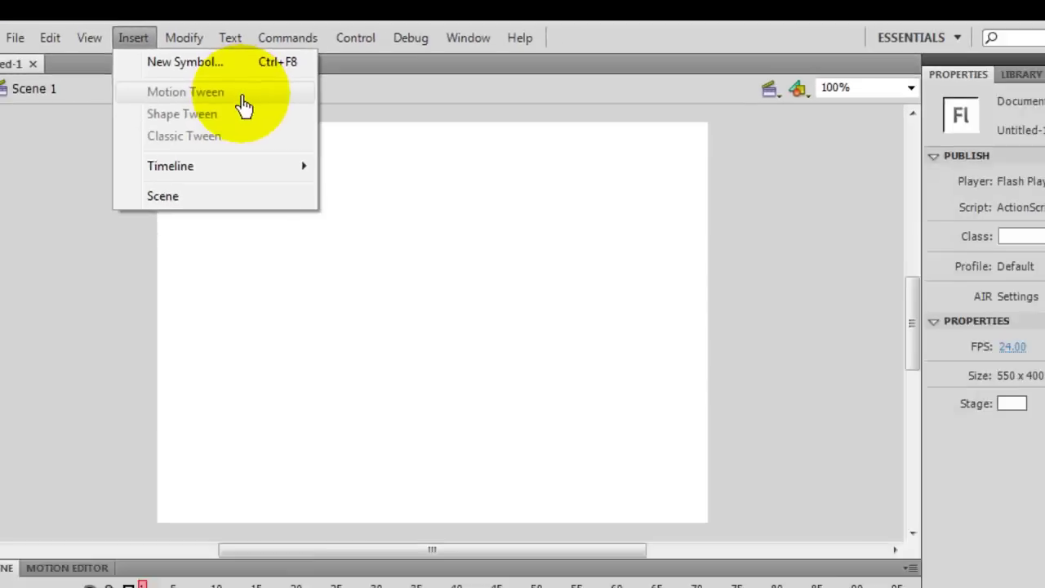
{"action": "left_click", "coordinate": [280, 304]}
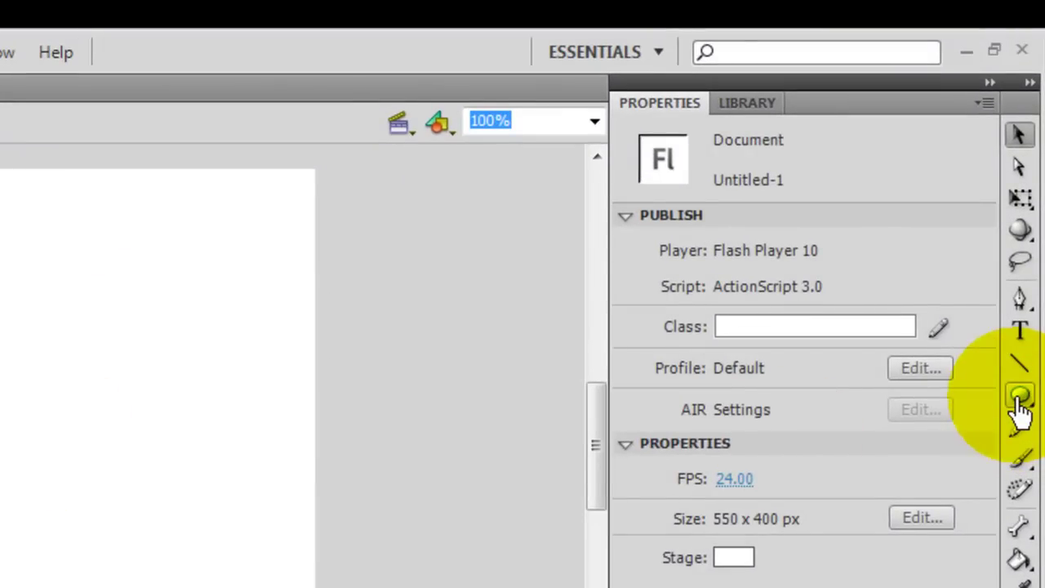
Step: Draw a circle near the stage's left edge with a #CC3300 fill and a solid black stroke of 3
{"action": "left_click", "coordinate": [1020, 412]}
{"action": "left_click", "coordinate": [823, 437]}
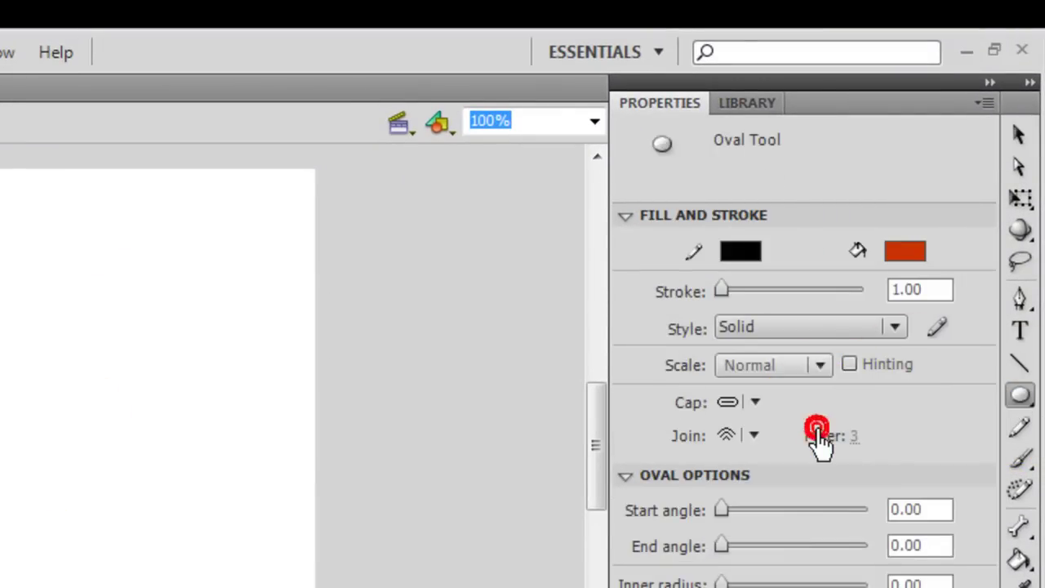
{"action": "left_click", "coordinate": [908, 255]}
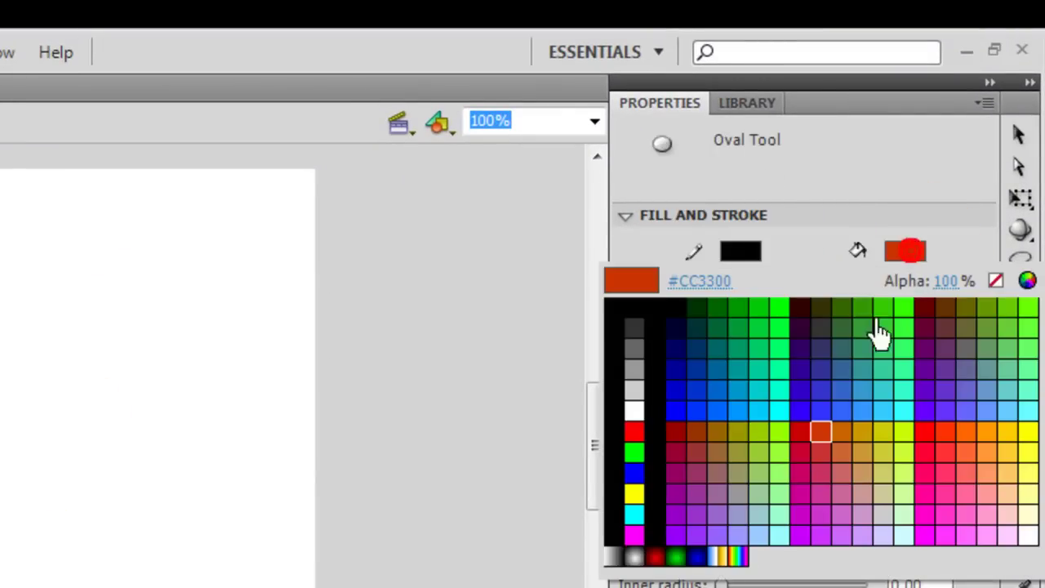
{"action": "left_click", "coordinate": [821, 437]}
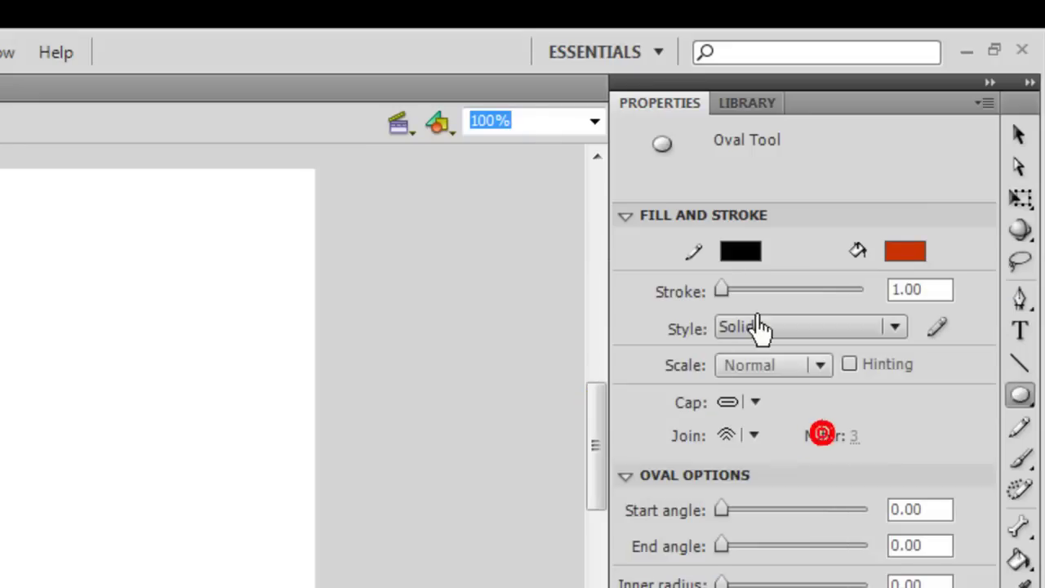
{"action": "left_click", "coordinate": [931, 290]}
{"action": "type", "text": "3"}
{"action": "key", "text": "Return"}
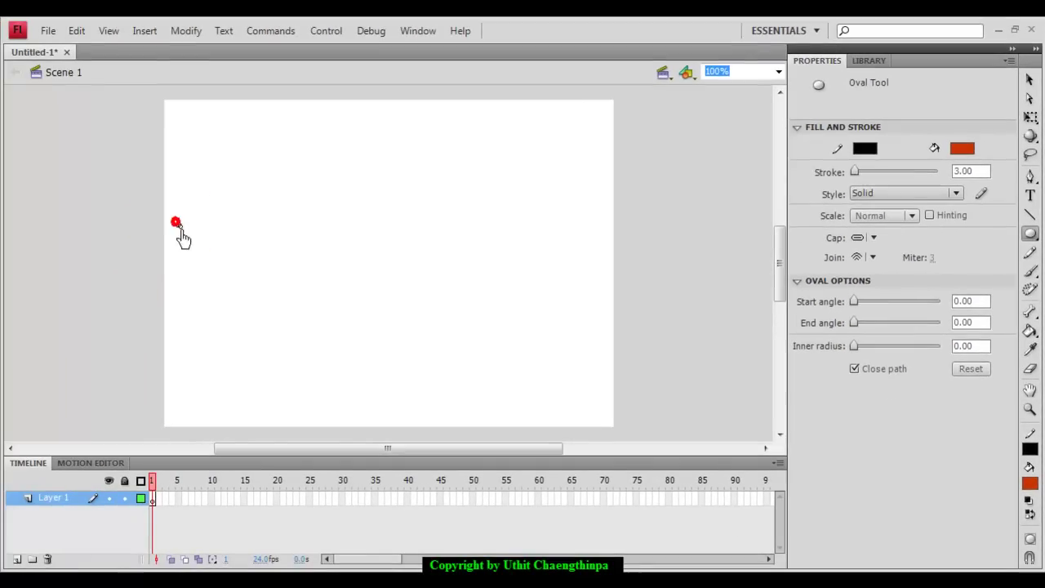
{"action": "left_click_drag", "start_coordinate": [89, 248], "coordinate": [124, 300]}
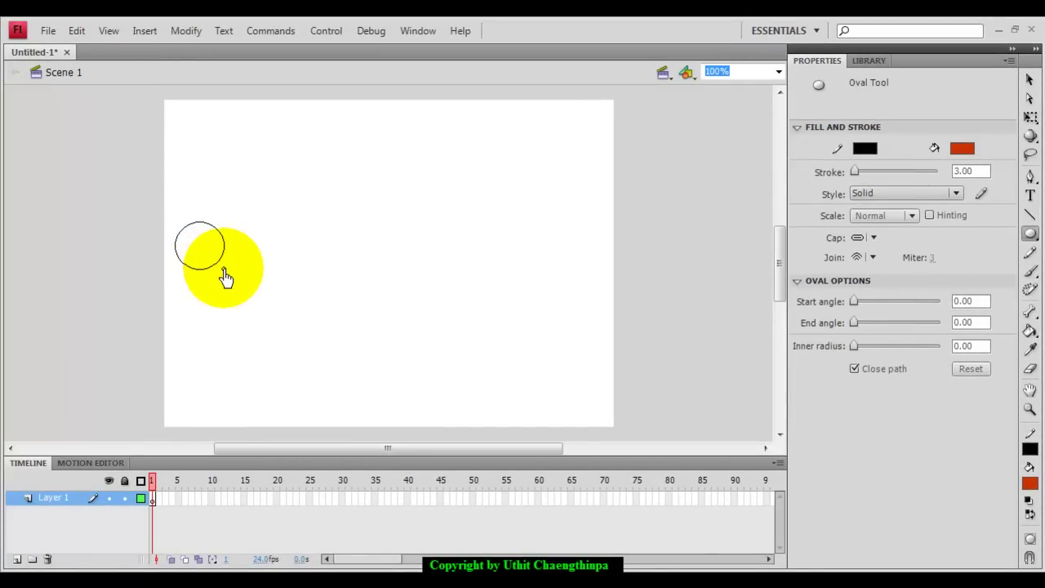
{"action": "left_click_drag", "start_coordinate": [223, 269], "coordinate": [224, 270]}
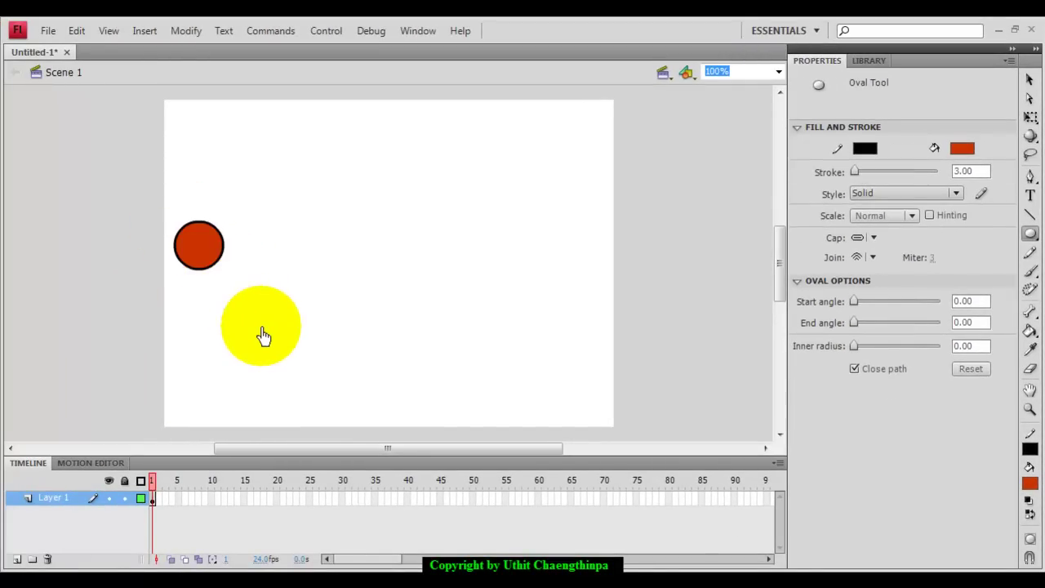
Step: Select the whole circle, both fill and outline, and apply a classic tween to it
{"action": "key", "text": "v"}
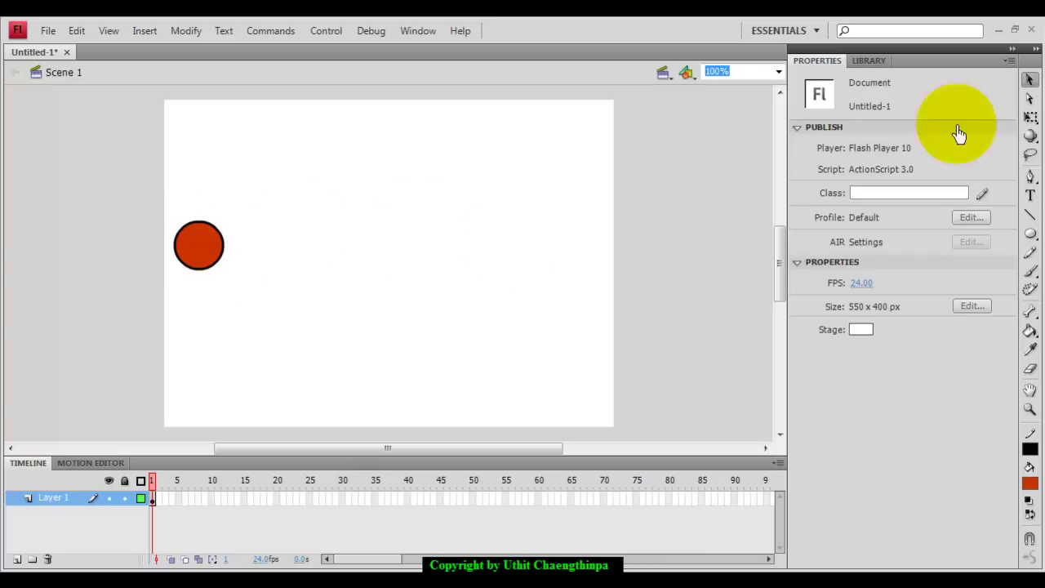
{"action": "mouse_move", "coordinate": [164, 210]}
{"action": "left_mouse_down"}
{"action": "mouse_move", "coordinate": [242, 273]}
{"action": "mouse_move", "coordinate": [251, 305]}
{"action": "left_mouse_up"}
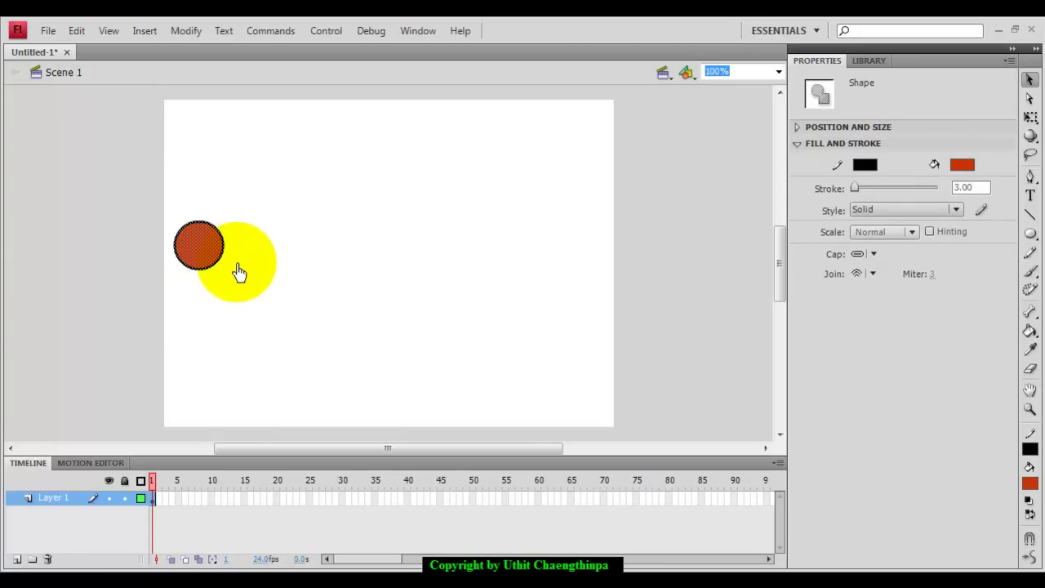
{"action": "left_click", "coordinate": [236, 259]}
{"action": "left_click_drag", "start_coordinate": [161, 209], "coordinate": [269, 308]}
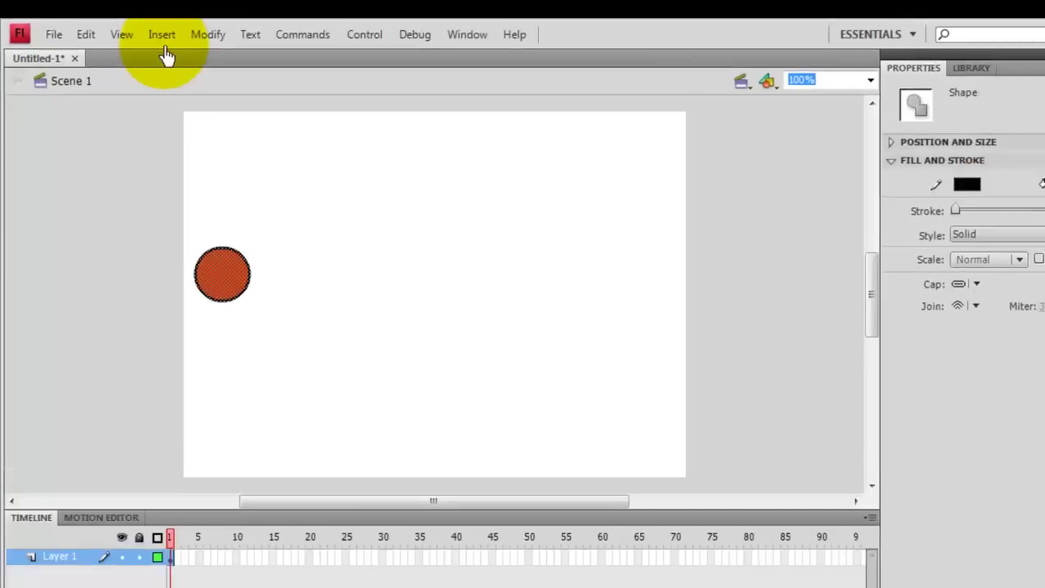
{"action": "left_click", "coordinate": [145, 32]}
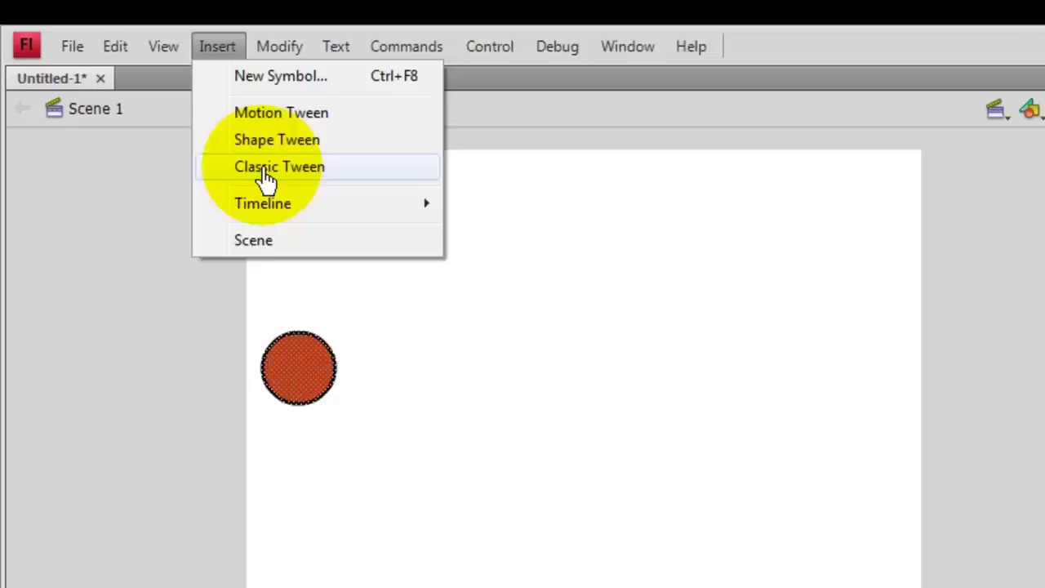
{"action": "left_click", "coordinate": [350, 233]}
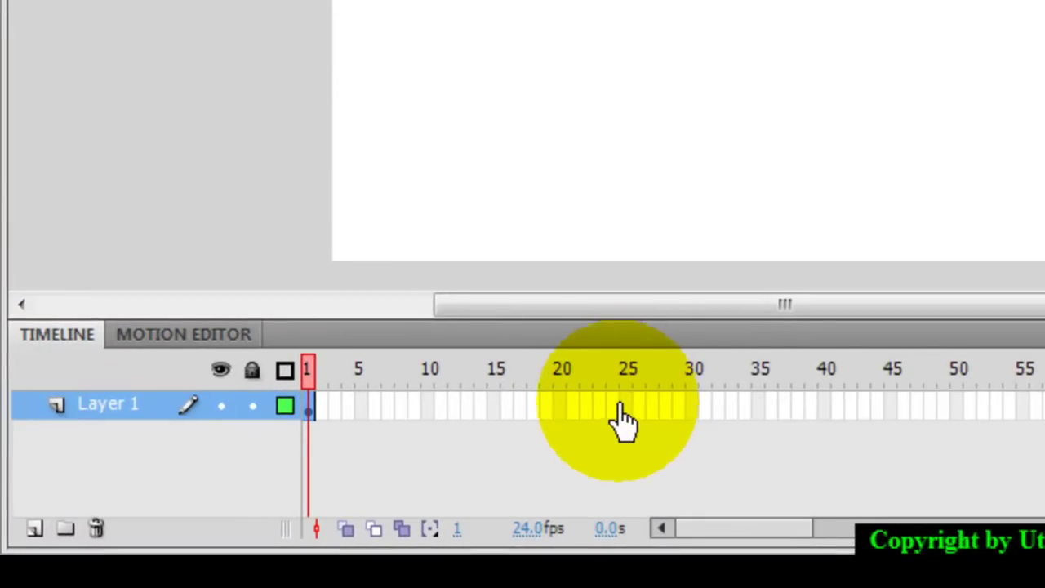
Step: Insert a keyframe at frame 25 of Layer 1 and scrub through the tween between frames 1 and 25
{"action": "left_click", "coordinate": [625, 405]}
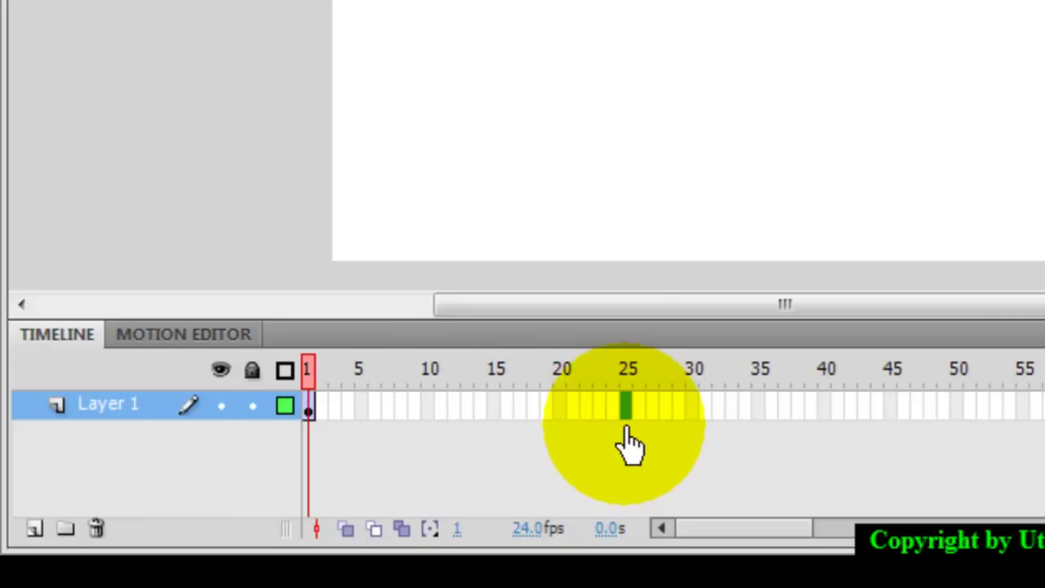
{"action": "key", "text": "F6"}
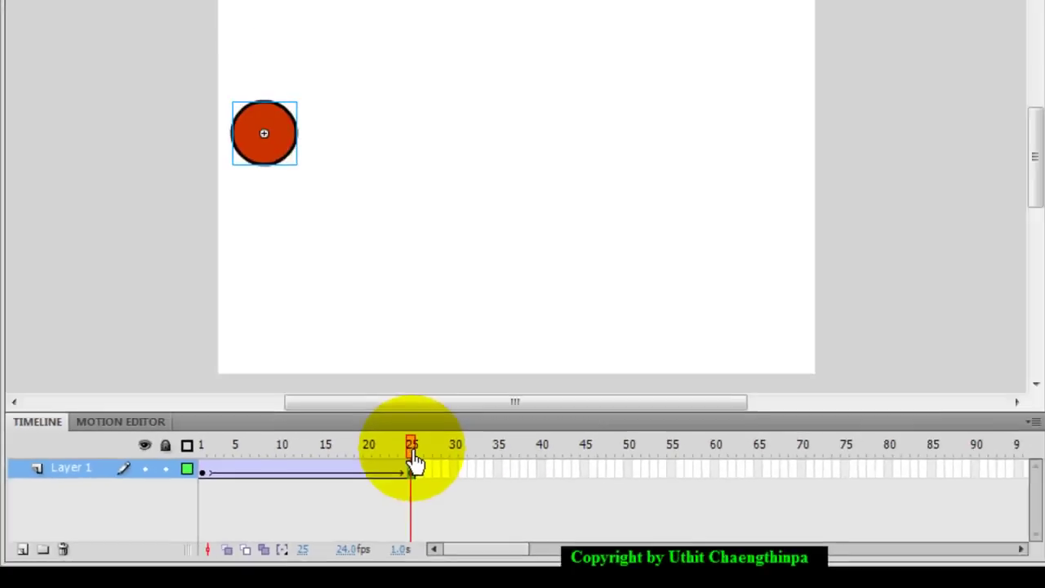
{"action": "left_click_drag", "start_coordinate": [626, 374], "coordinate": [443, 385]}
{"action": "left_click_drag", "start_coordinate": [218, 488], "coordinate": [152, 489]}
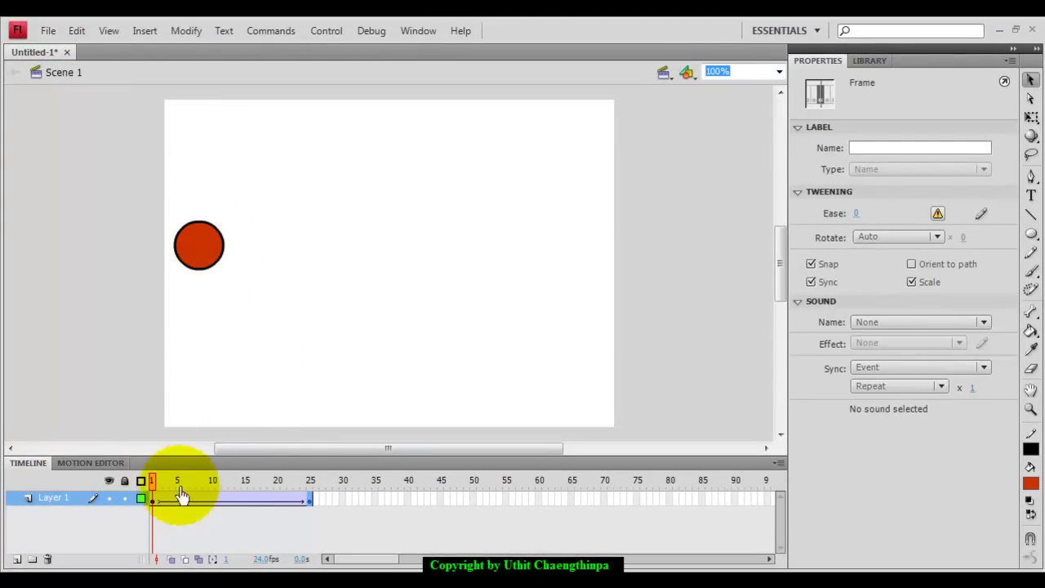
{"action": "left_click_drag", "start_coordinate": [152, 489], "coordinate": [315, 499]}
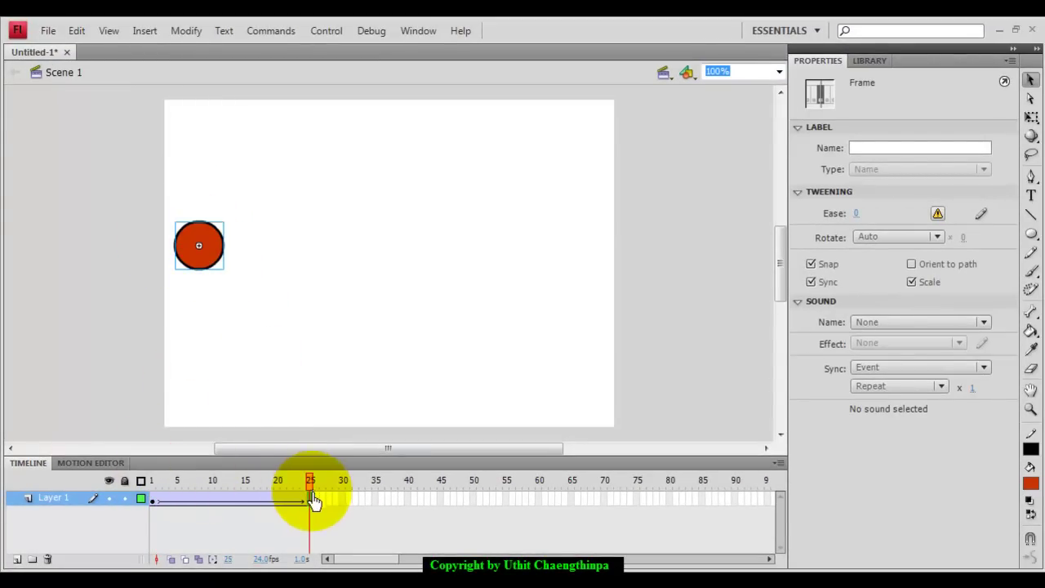
Step: Move the circle at frame 25 straight across to the stage's right edge and play the animation
{"action": "left_click_drag", "start_coordinate": [204, 253], "coordinate": [590, 257]}
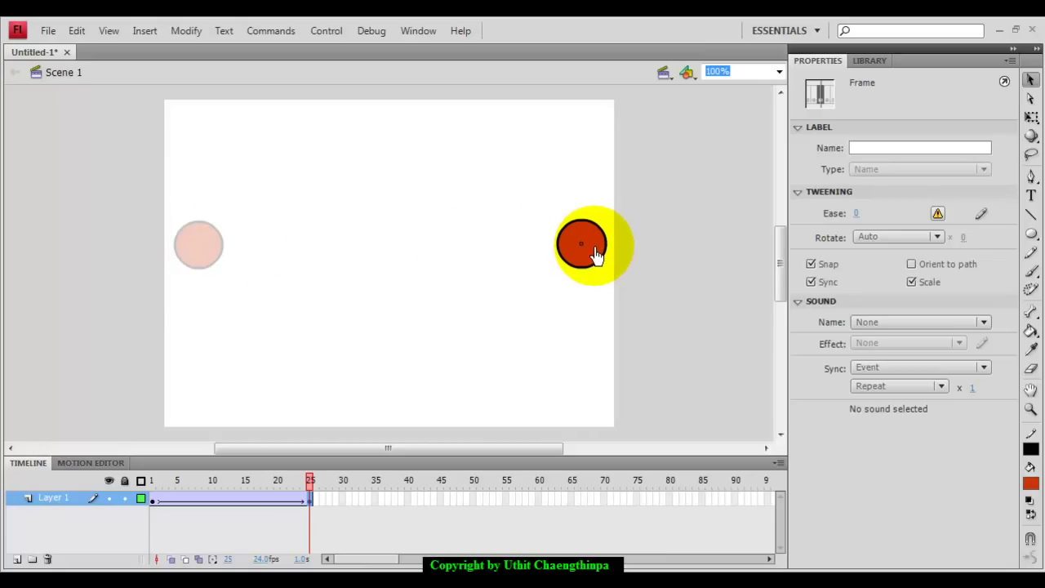
{"action": "left_click_drag", "start_coordinate": [594, 256], "coordinate": [595, 259]}
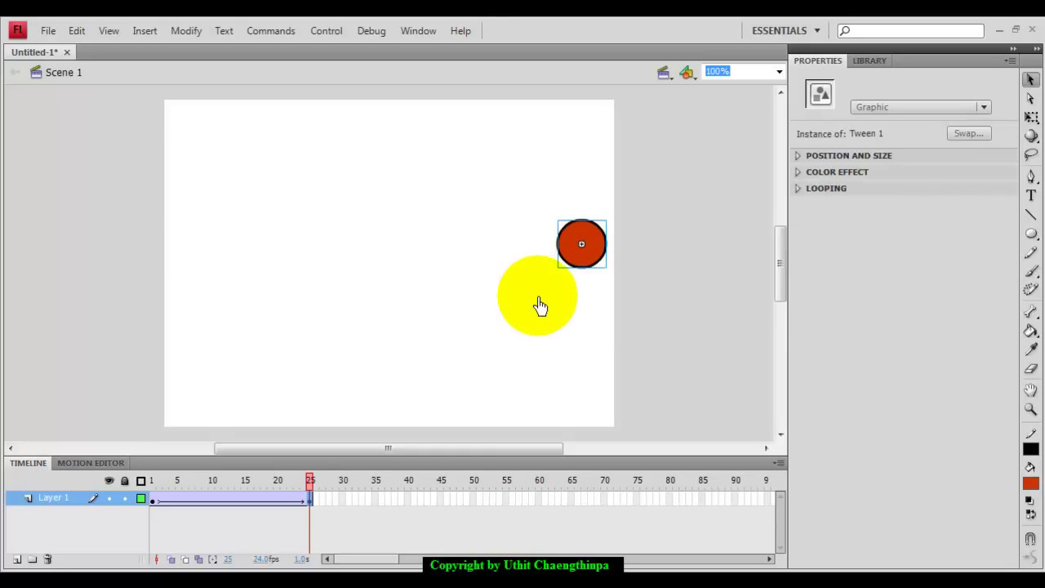
{"action": "key", "text": "Return"}
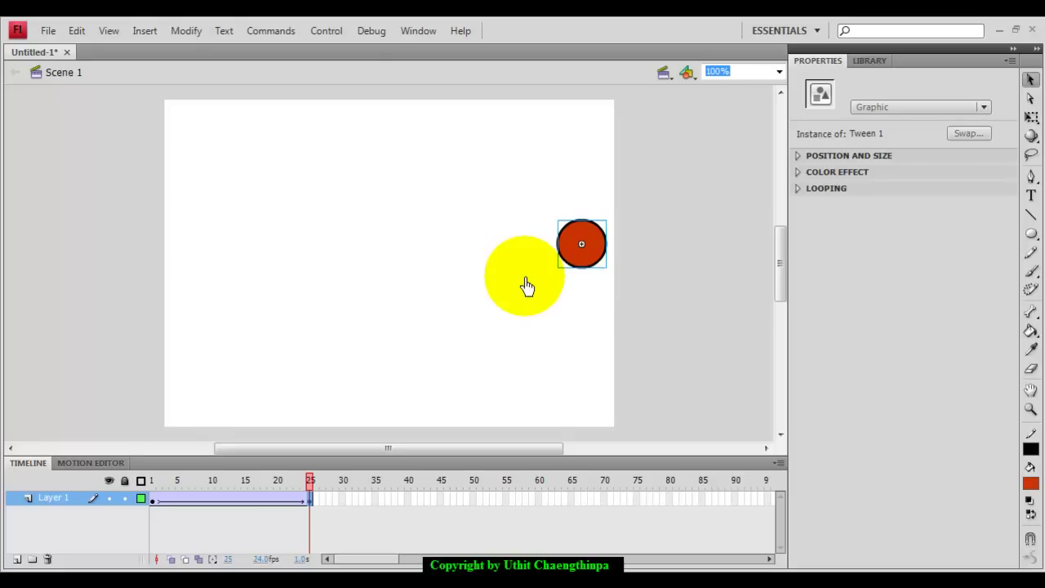
Step: Insert a keyframe at frame 50 and move the circle there back to the stage's left edge, scrubbing to check the motion
{"action": "mouse_move", "coordinate": [310, 482]}
{"action": "left_mouse_down"}
{"action": "mouse_move", "coordinate": [155, 489]}
{"action": "mouse_move", "coordinate": [310, 498]}
{"action": "left_mouse_up"}
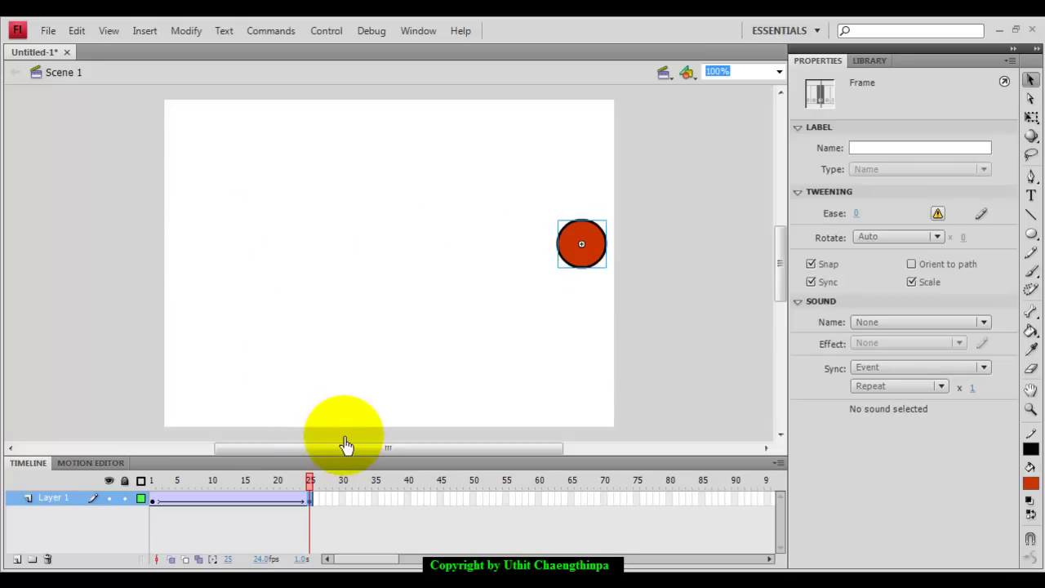
{"action": "left_click", "coordinate": [473, 498]}
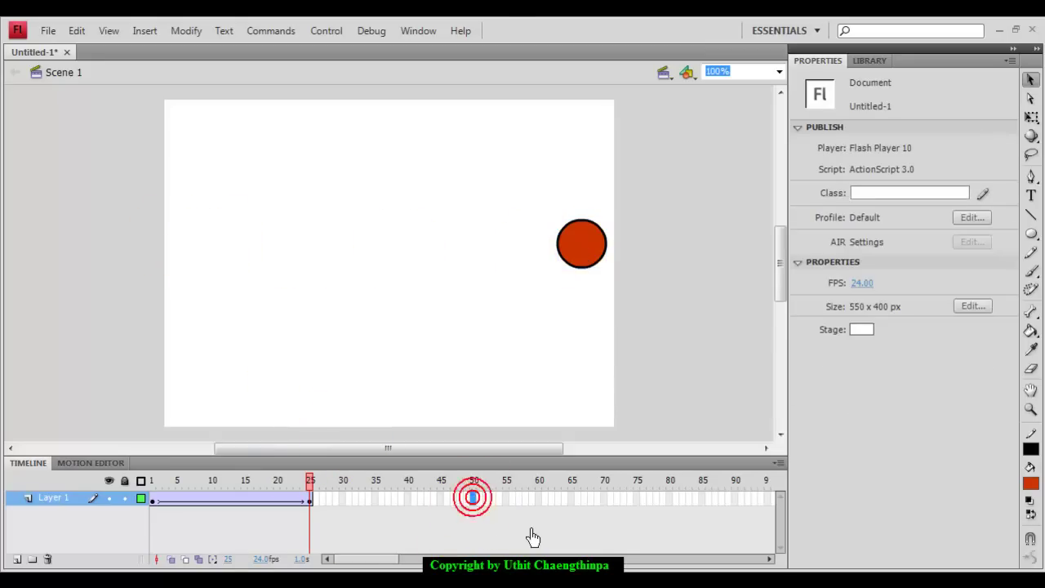
{"action": "key", "text": "F6"}
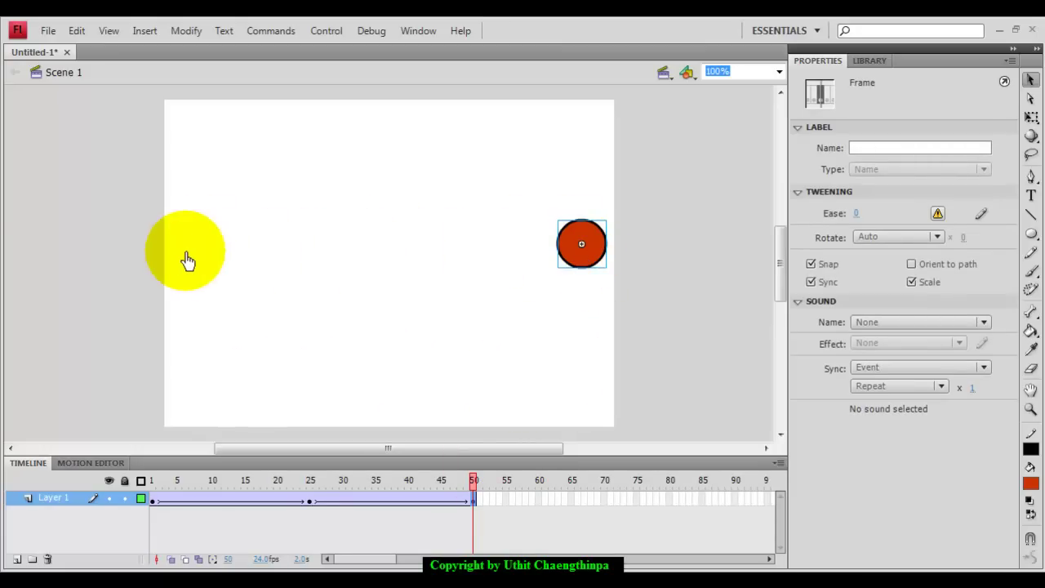
{"action": "left_click_drag", "start_coordinate": [585, 262], "coordinate": [204, 261]}
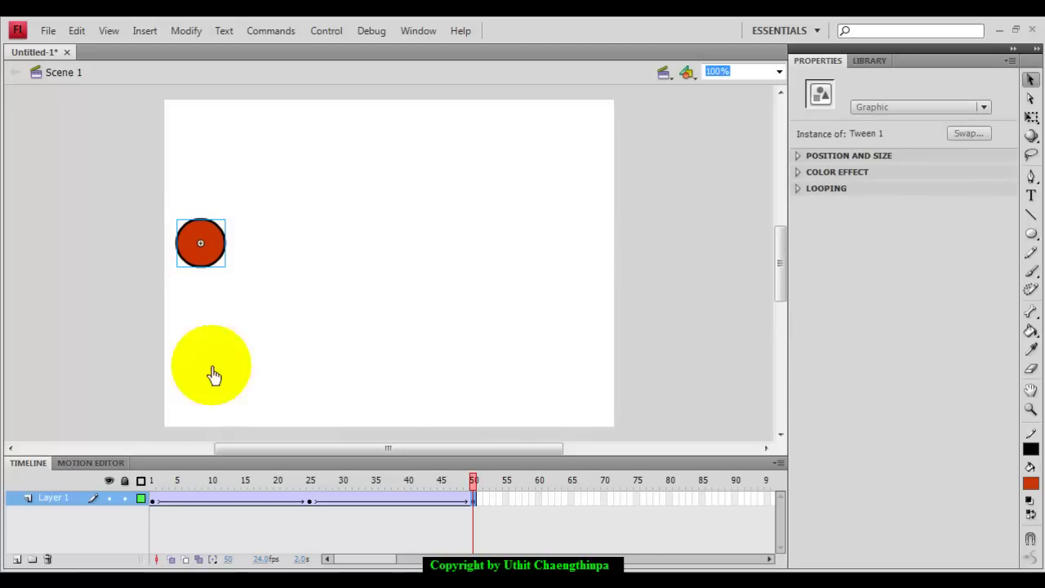
{"action": "left_click_drag", "start_coordinate": [286, 484], "coordinate": [471, 498]}
{"action": "left_click", "coordinate": [472, 499]}
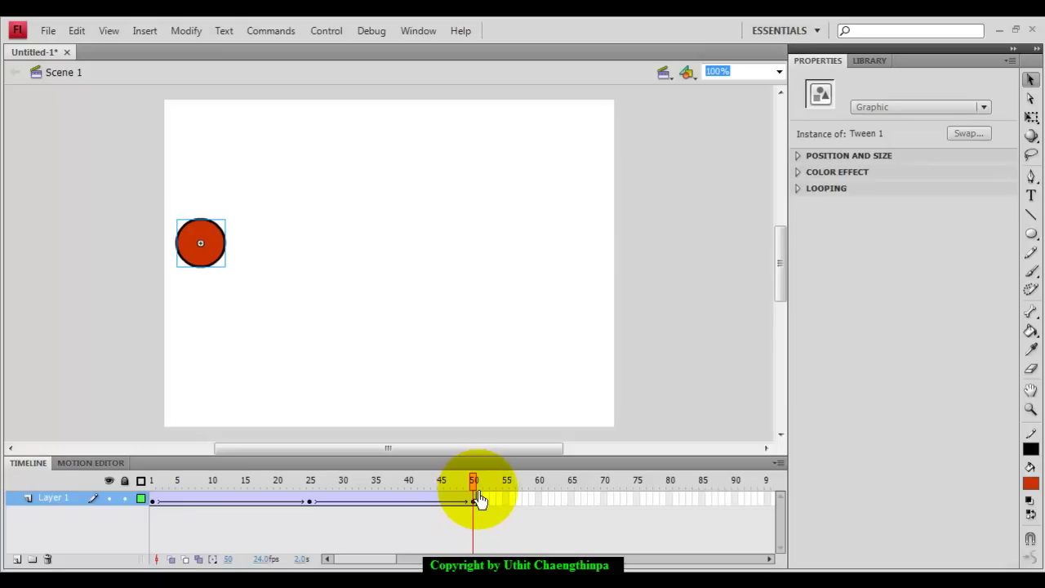
{"action": "left_click", "coordinate": [479, 500]}
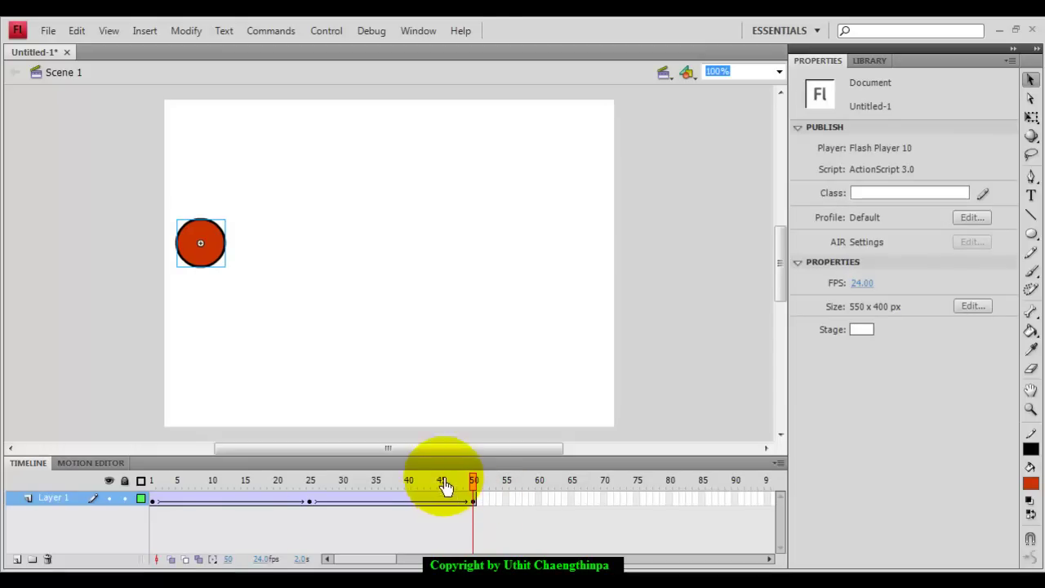
Step: Copy frame 1 of Layer 1 and paste it onto frame 50 so the circle ends exactly at its starting position
{"action": "right_click", "coordinate": [153, 502]}
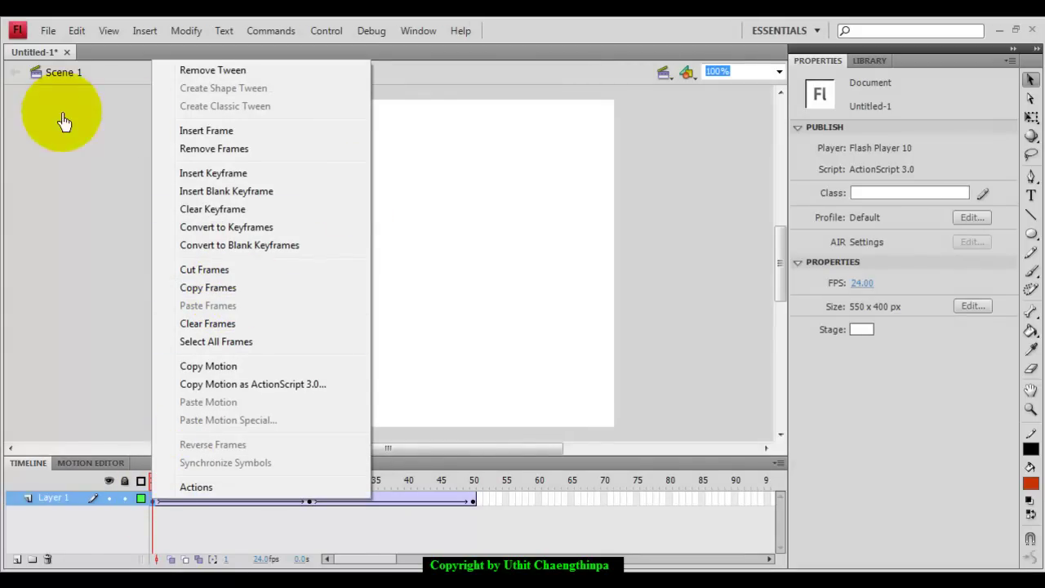
{"action": "left_click", "coordinate": [194, 289]}
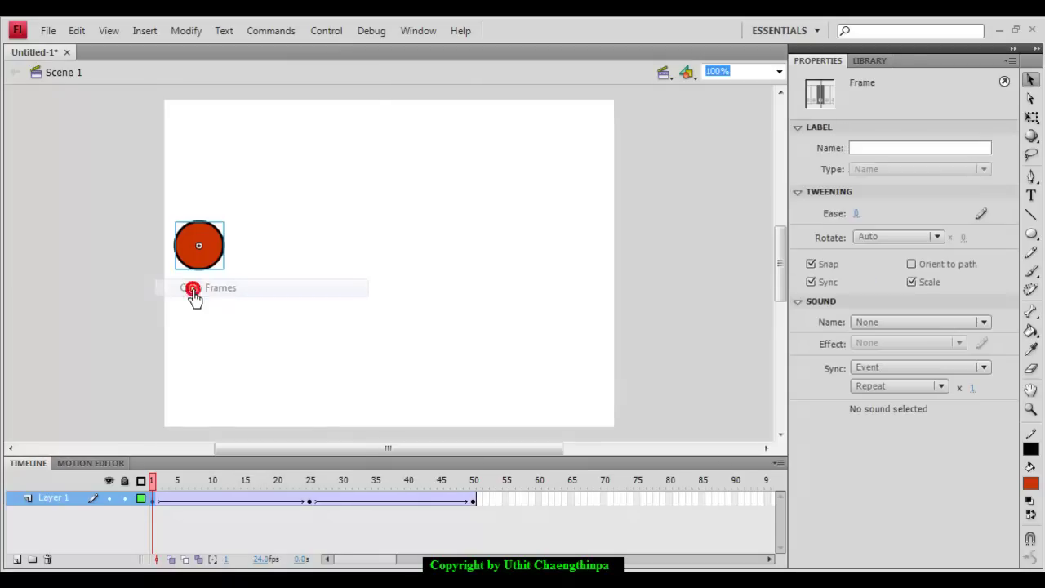
{"action": "right_click", "coordinate": [474, 507]}
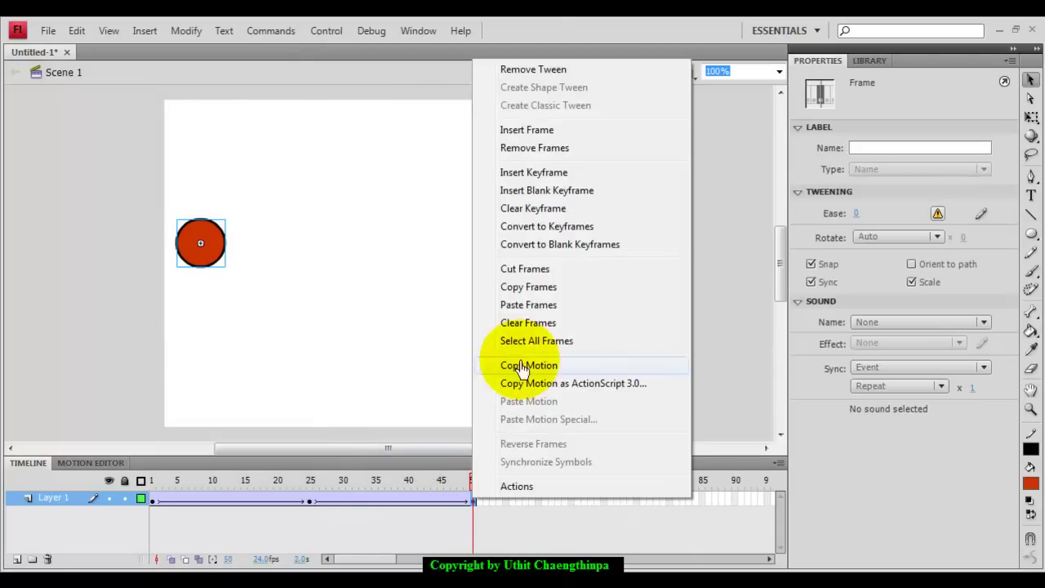
{"action": "left_click", "coordinate": [523, 306]}
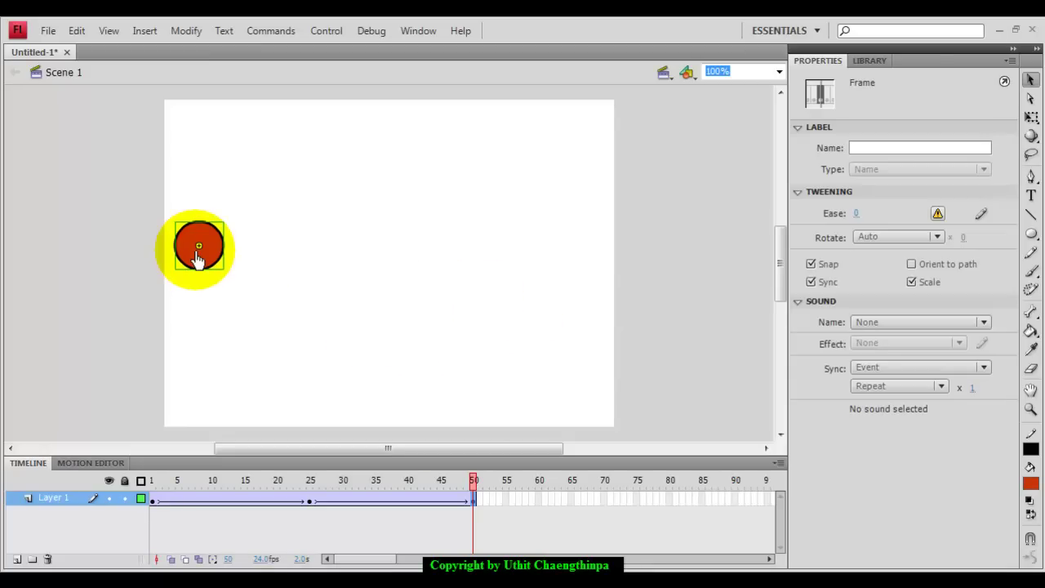
Step: Play the animation on the stage, preview it with Test Movie, close the preview and scrub through the timeline
{"action": "key", "text": "Return"}
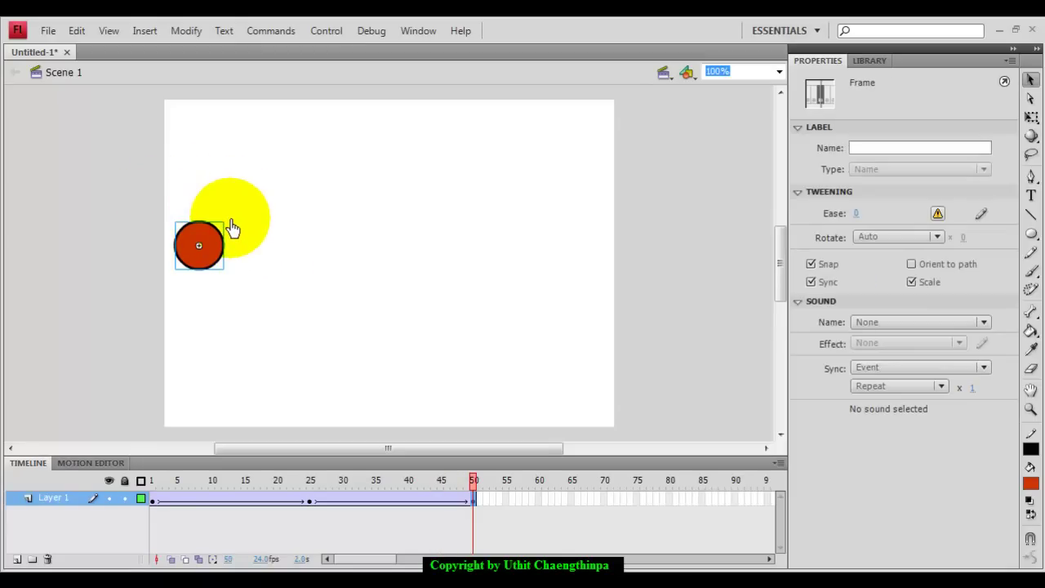
{"action": "key", "text": "ctrl+Return"}
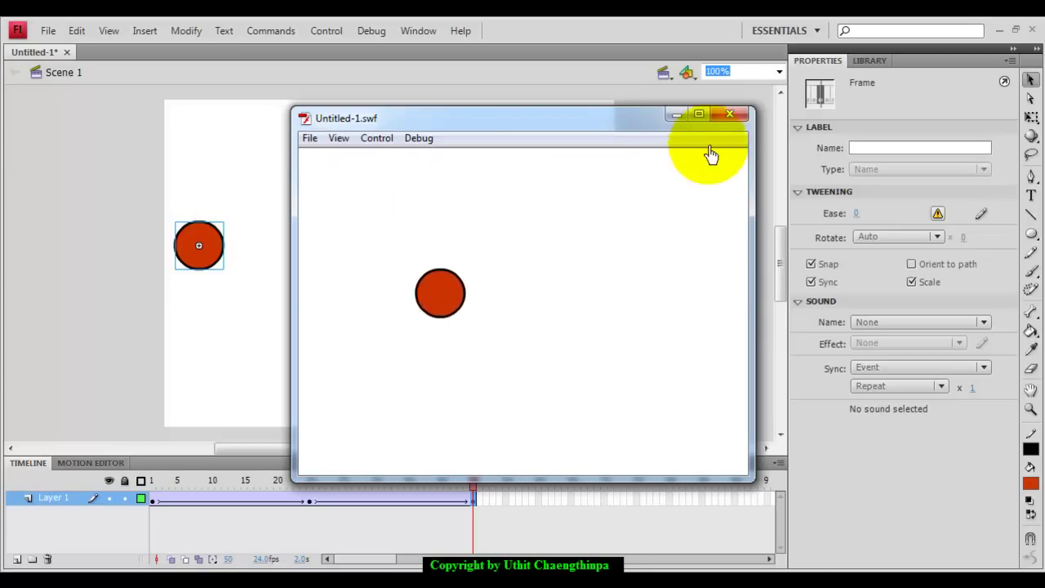
{"action": "left_click", "coordinate": [729, 119]}
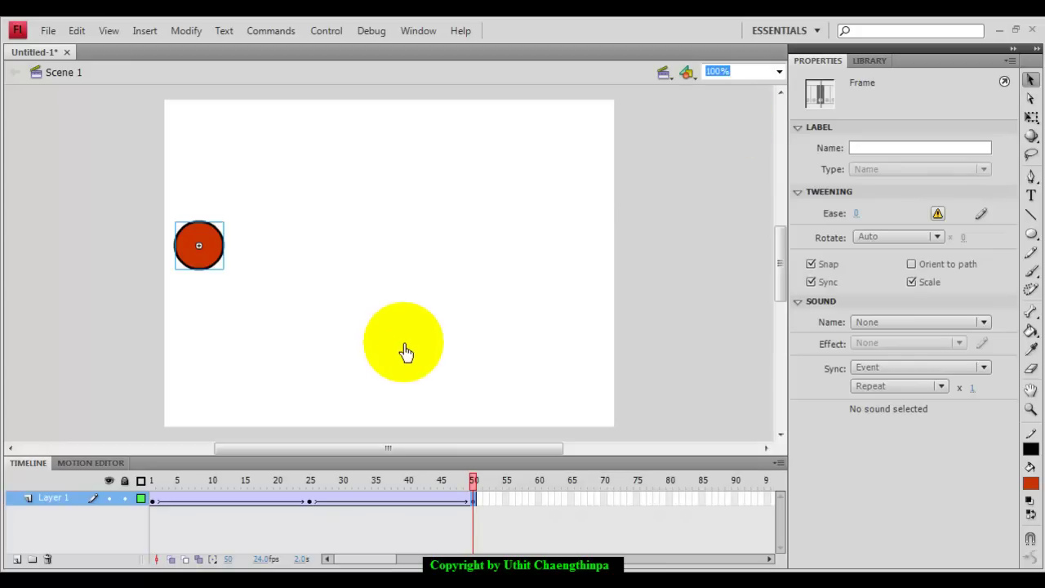
{"action": "mouse_move", "coordinate": [472, 481]}
{"action": "left_mouse_down"}
{"action": "mouse_move", "coordinate": [147, 492]}
{"action": "mouse_move", "coordinate": [473, 500]}
{"action": "left_mouse_up"}
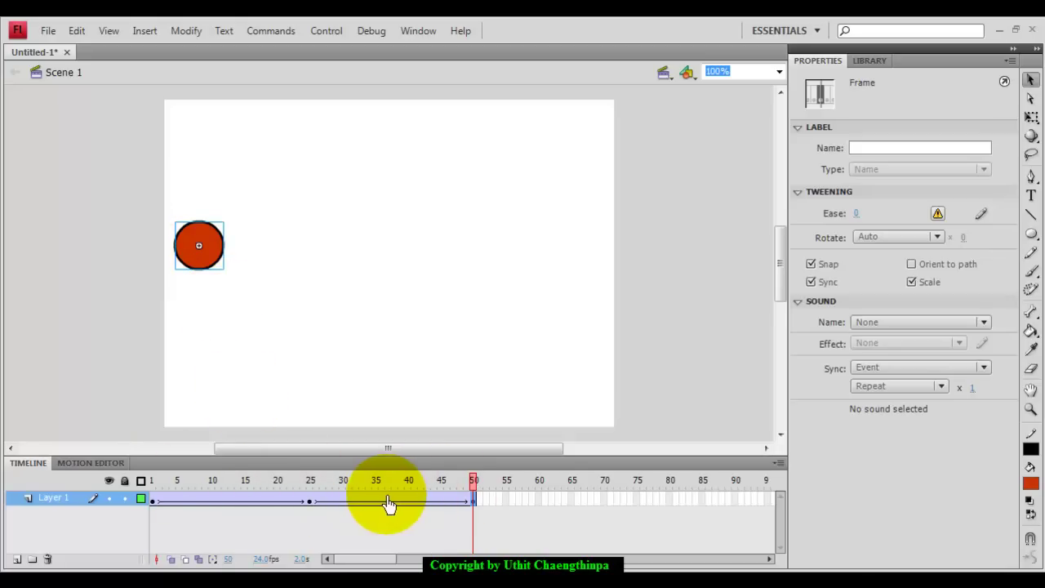
Step: Move the circle to the stage's top centre at frame 25 and to the middle of its right edge at frame 50
{"action": "left_click", "coordinate": [310, 503]}
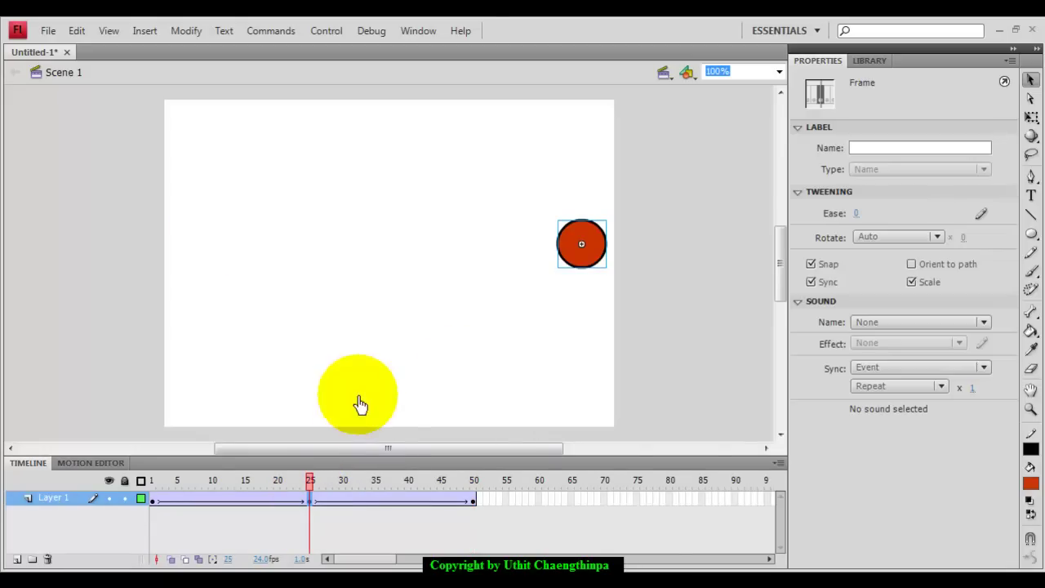
{"action": "left_click_drag", "start_coordinate": [581, 259], "coordinate": [401, 147]}
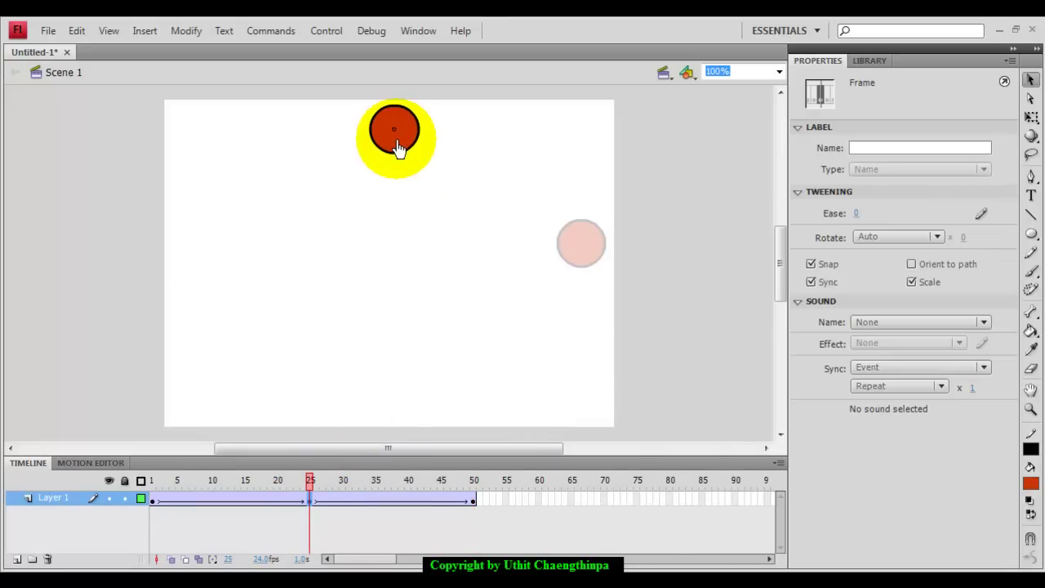
{"action": "left_click", "coordinate": [474, 501]}
{"action": "left_click_drag", "start_coordinate": [208, 260], "coordinate": [597, 279]}
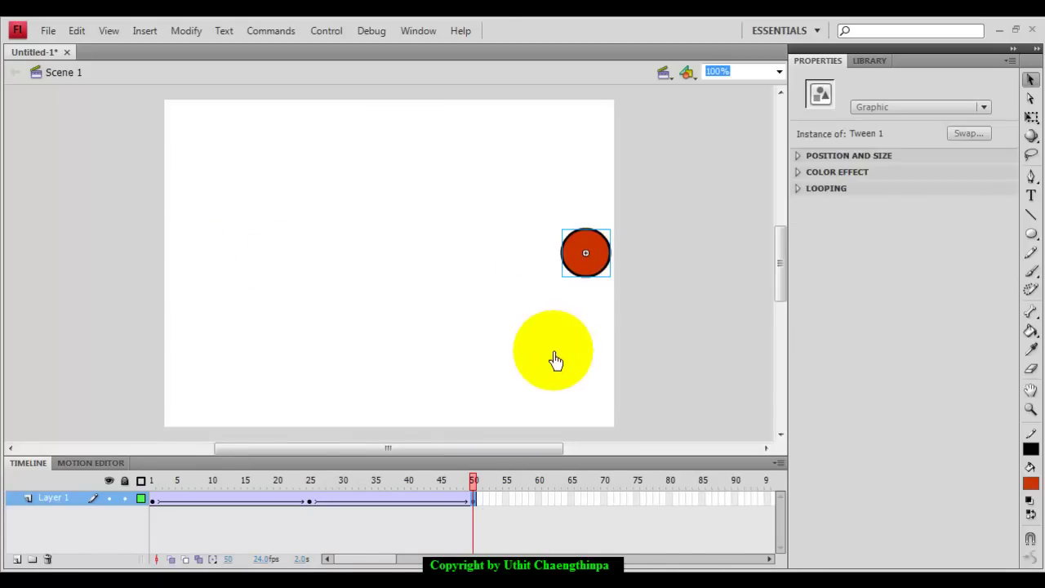
Step: Insert a keyframe at frame 75 and move the circle there to the stage's bottom centre
{"action": "left_click", "coordinate": [637, 502]}
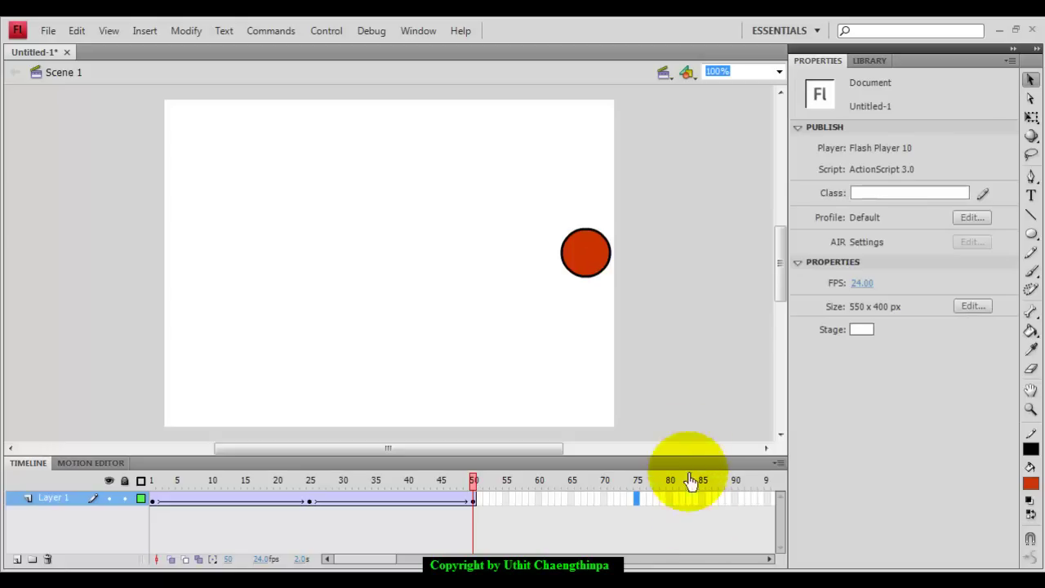
{"action": "key", "text": "F6"}
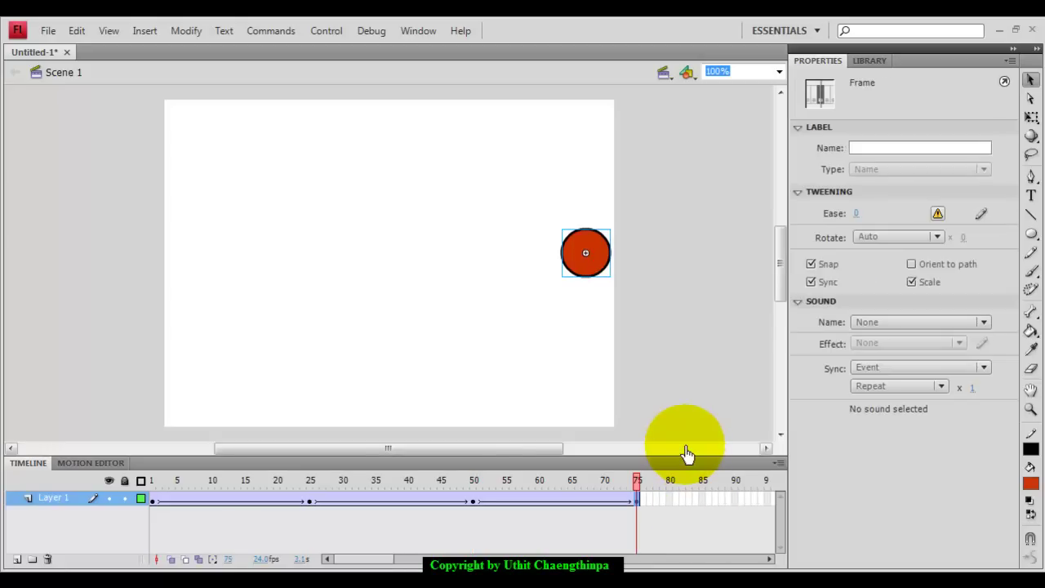
{"action": "left_click_drag", "start_coordinate": [598, 265], "coordinate": [400, 409]}
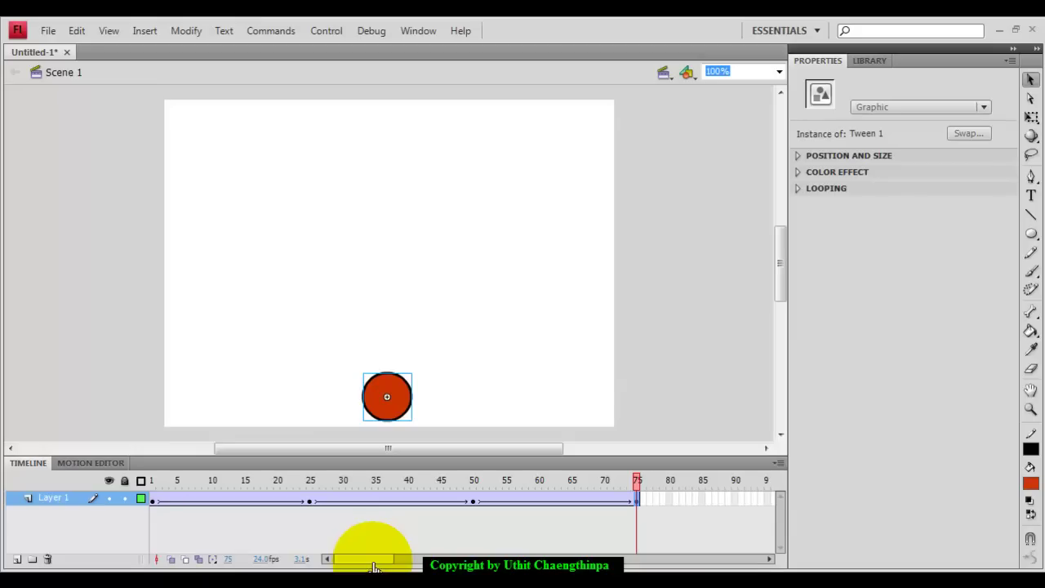
Step: Copy frame 1 of Layer 1, paste it onto frame 100, and scrub from frame 75 to 100 to check the motion
{"action": "left_click_drag", "start_coordinate": [373, 563], "coordinate": [368, 556]}
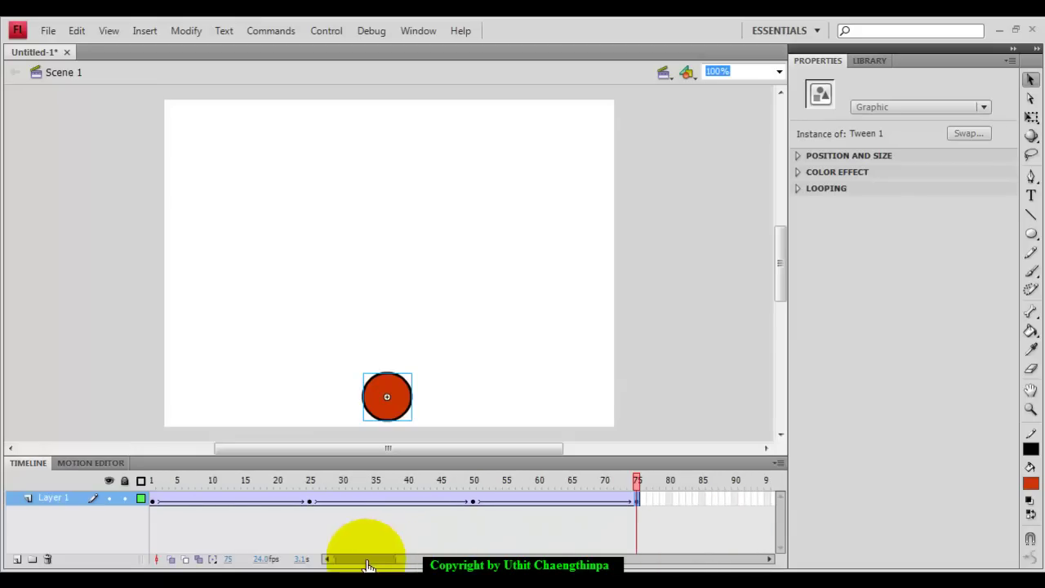
{"action": "right_click", "coordinate": [154, 502]}
{"action": "left_click", "coordinate": [203, 291]}
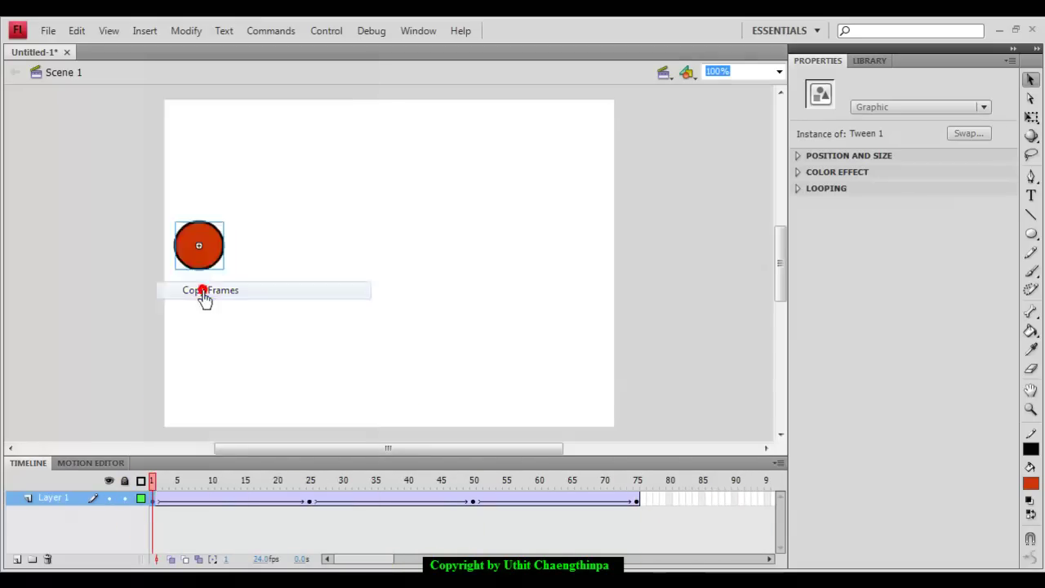
{"action": "left_click_drag", "start_coordinate": [349, 563], "coordinate": [373, 550]}
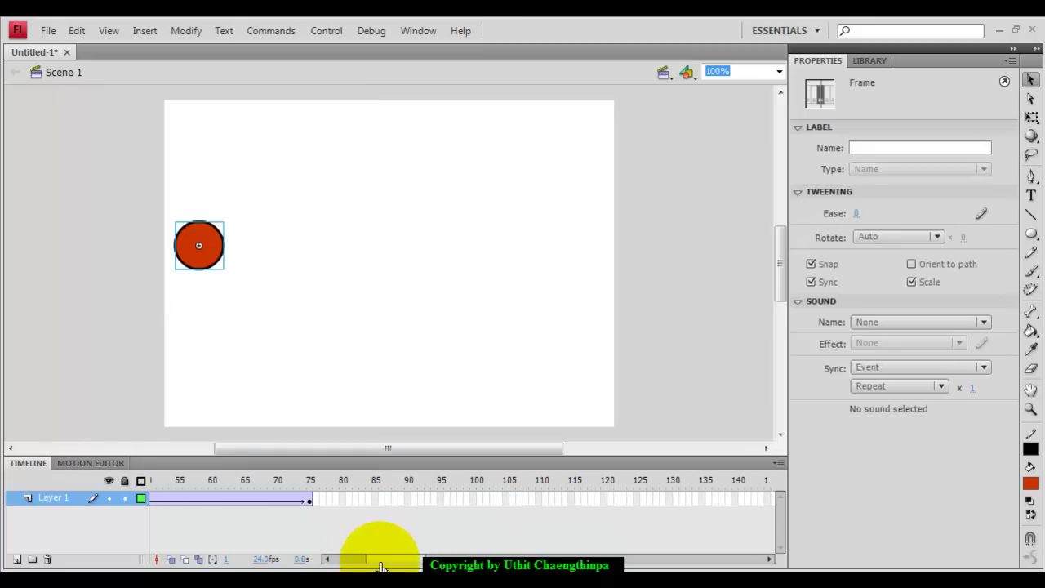
{"action": "right_click", "coordinate": [473, 506]}
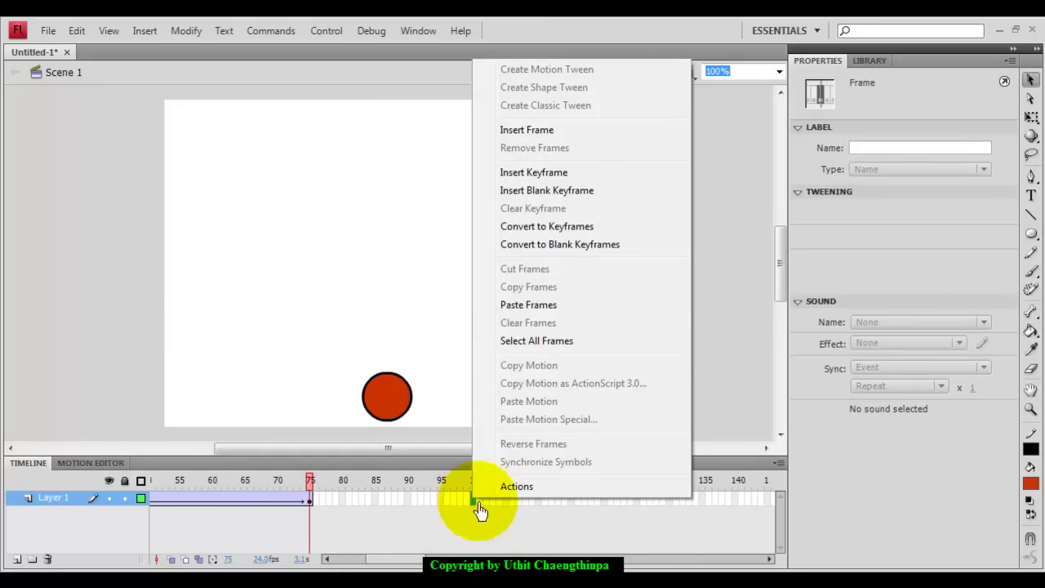
{"action": "left_click", "coordinate": [526, 306]}
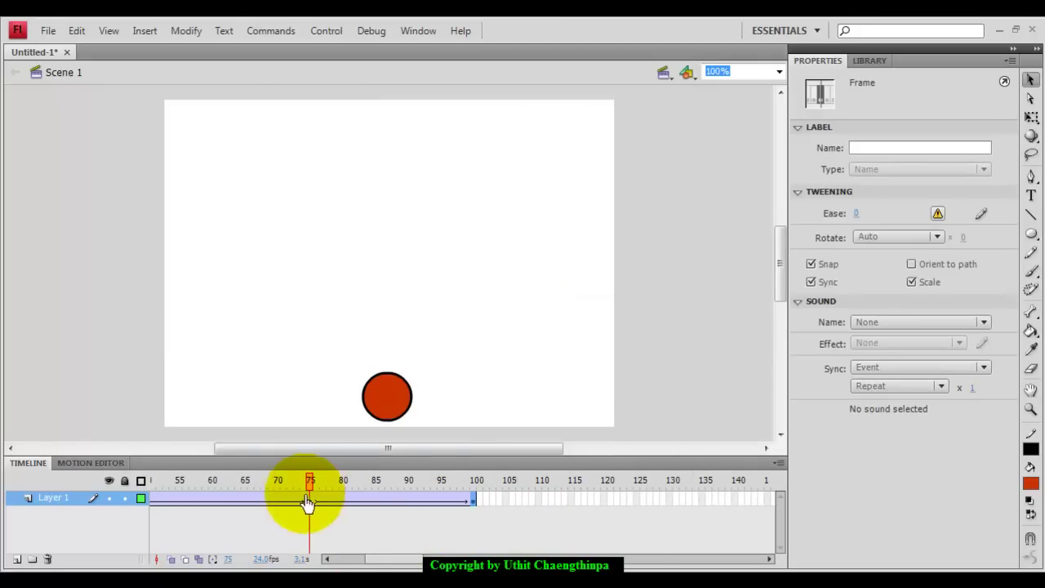
{"action": "left_click_drag", "start_coordinate": [310, 483], "coordinate": [474, 496]}
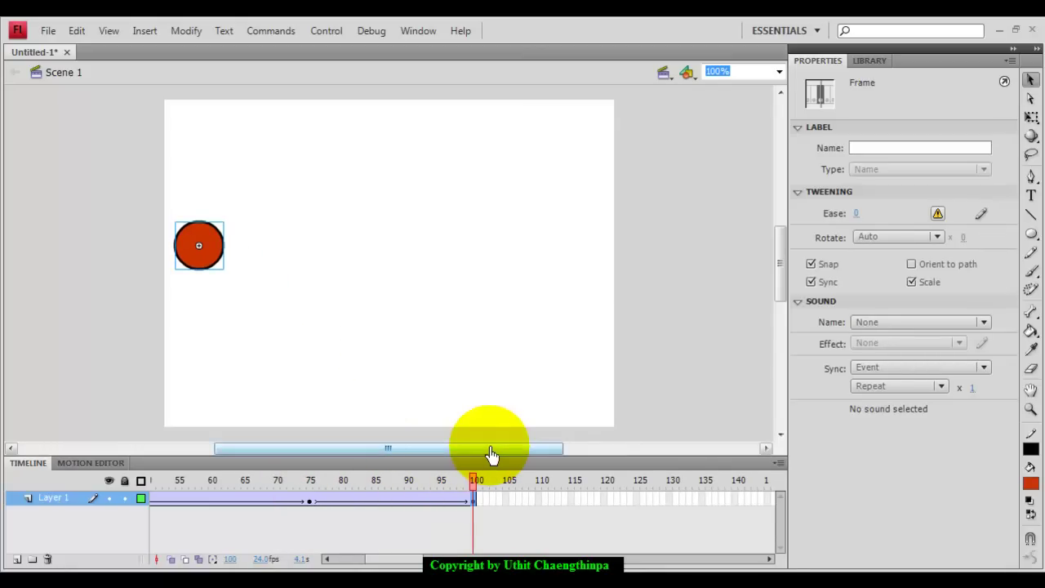
Step: Play the animation on the stage, preview it with Test Movie, and bring the timeline's first frames back into view beside the preview
{"action": "key", "text": "Return"}
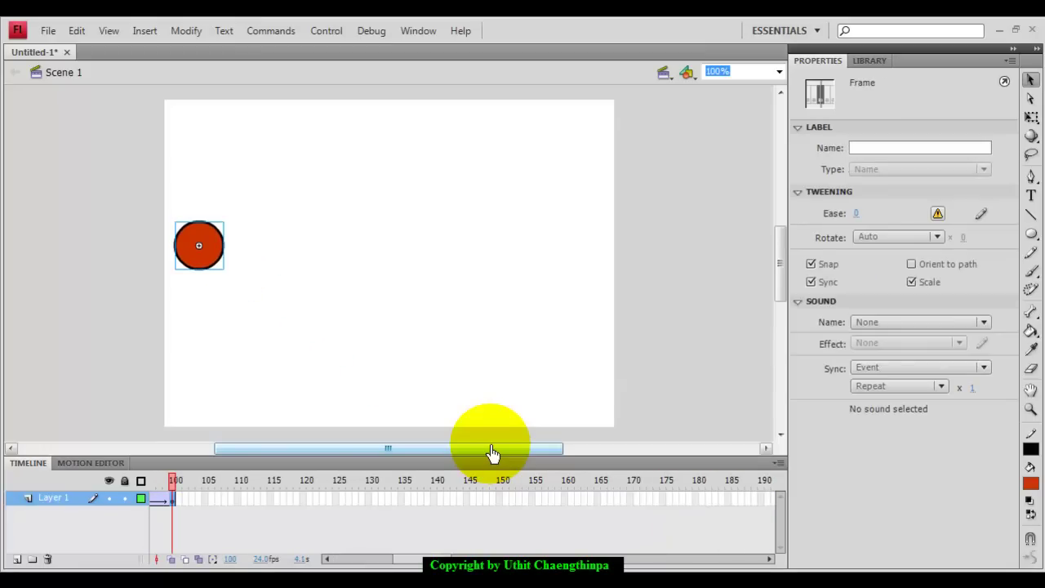
{"action": "key", "text": "ctrl+Return"}
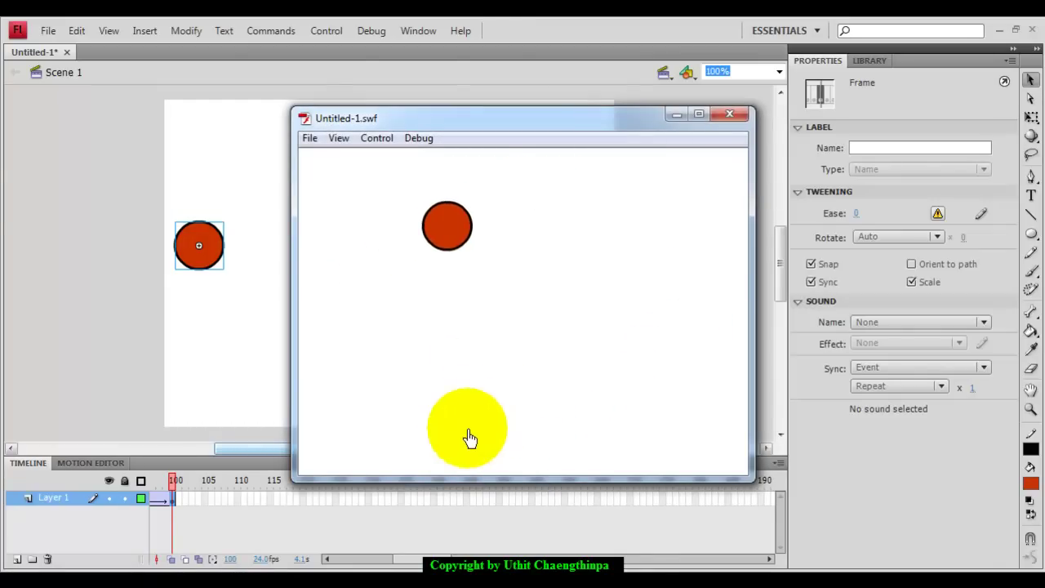
{"action": "left_click_drag", "start_coordinate": [441, 126], "coordinate": [373, 98]}
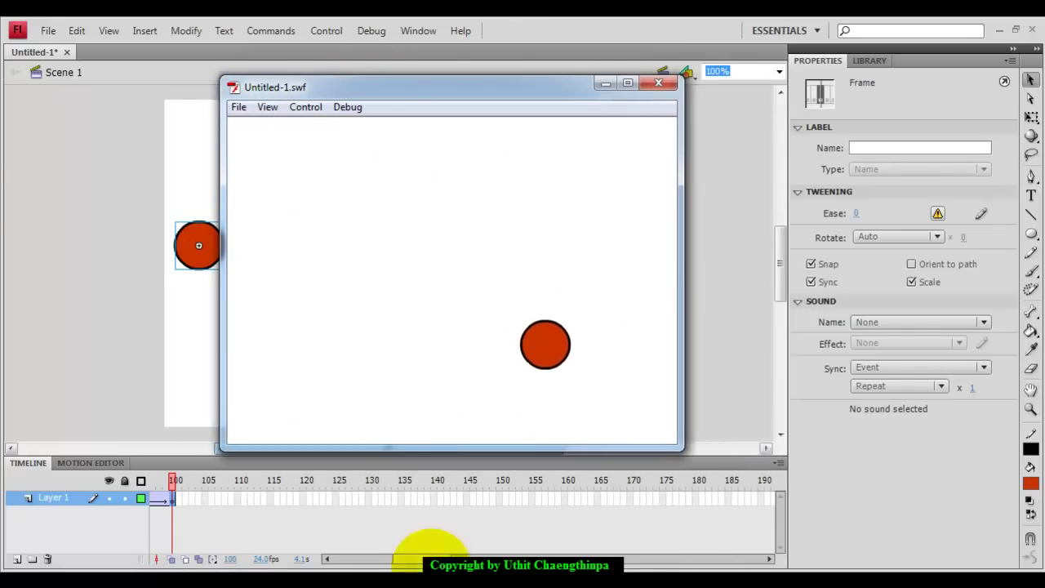
{"action": "left_click_drag", "start_coordinate": [427, 560], "coordinate": [359, 558]}
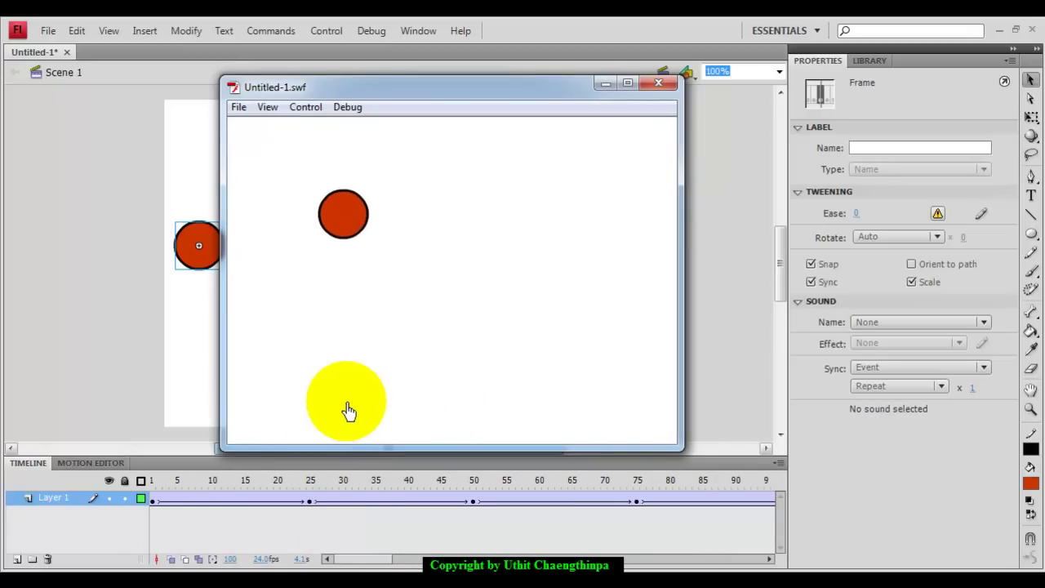